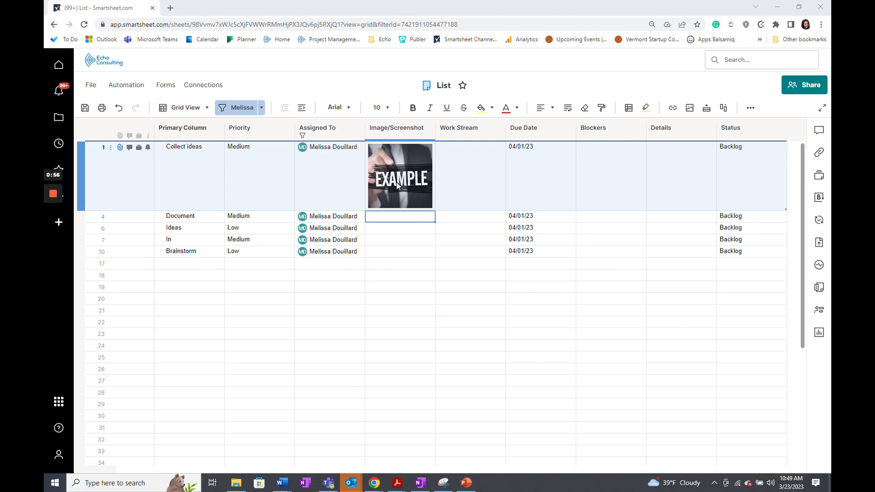
Insert the image Untitled design - 2023-03-22T120144.269 from Downloads into the Image/Screenshot cell of the Document row
right_click(392, 220)
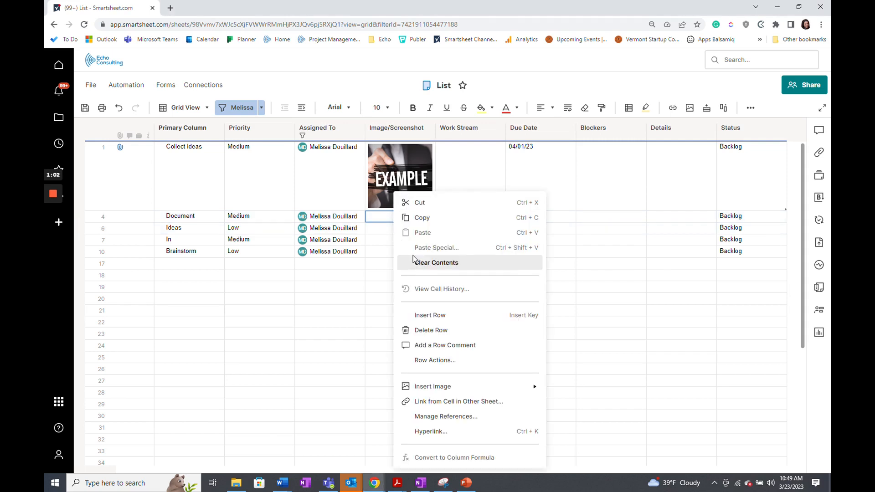
mouse_move(444, 393)
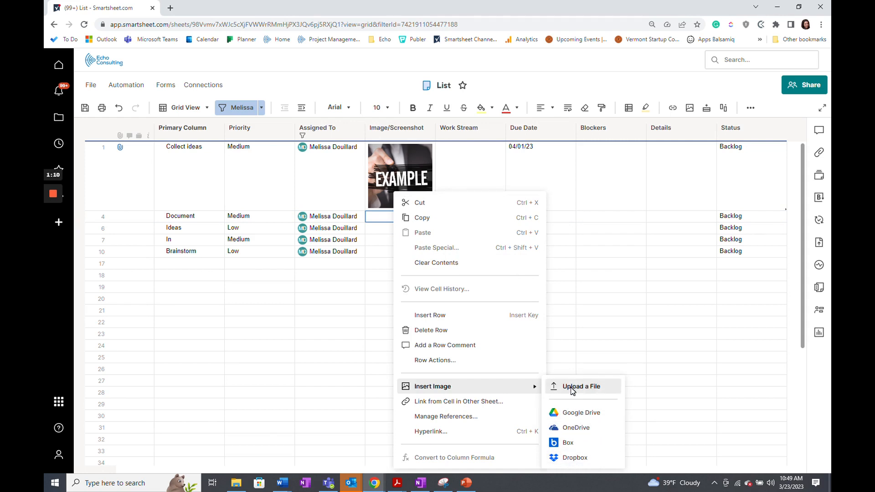
click(573, 387)
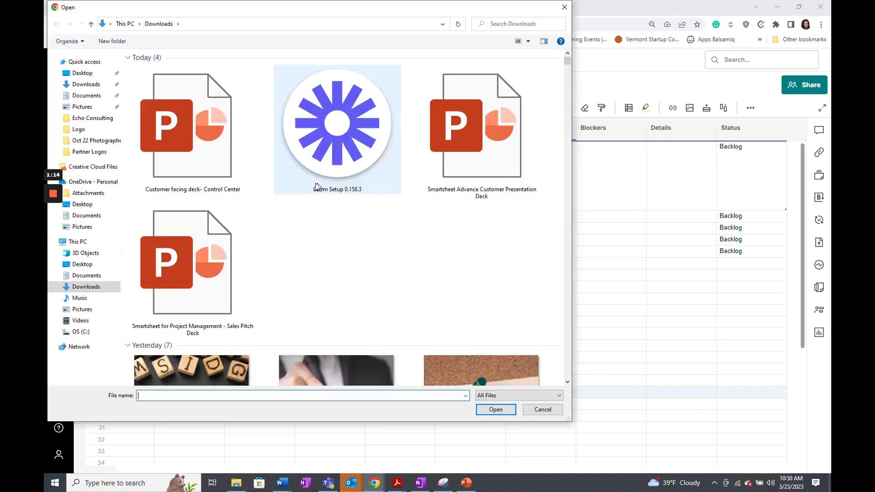
scroll(318, 203, down, 5)
double_click(485, 93)
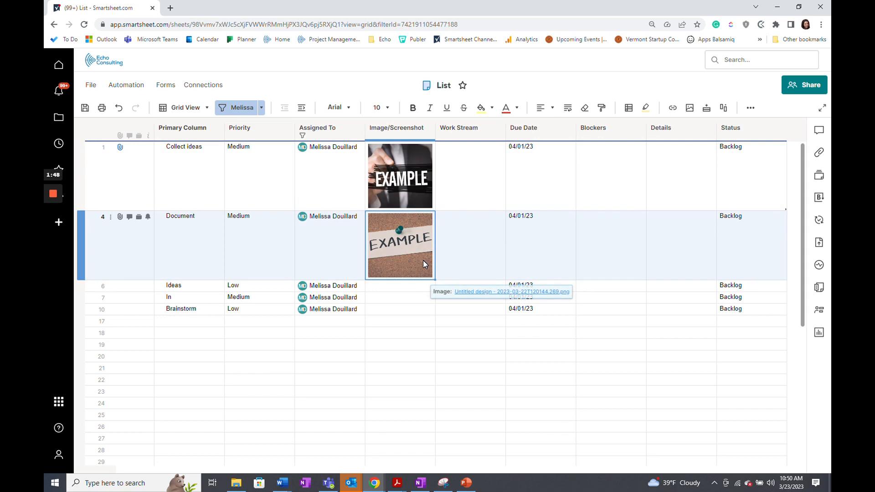
Attach proof (3).pdf from the Downloads folder to the whole sheet and close the attachments list
mouse_move(53, 234)
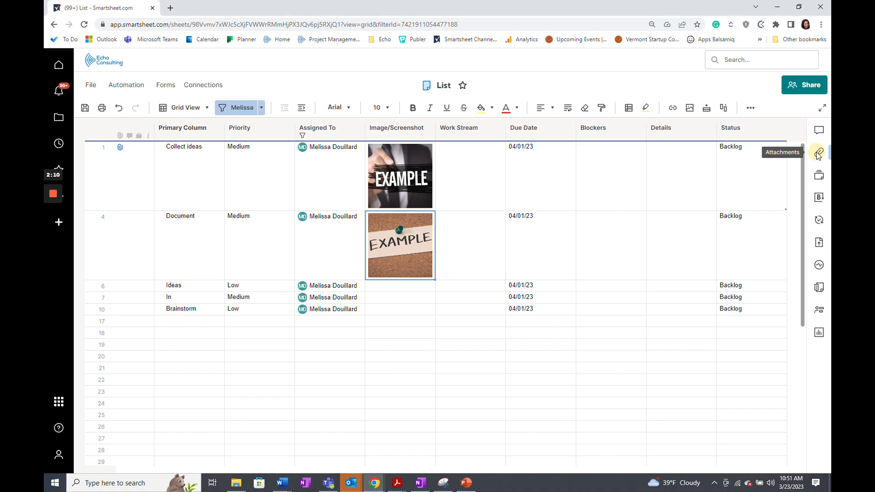
click(818, 155)
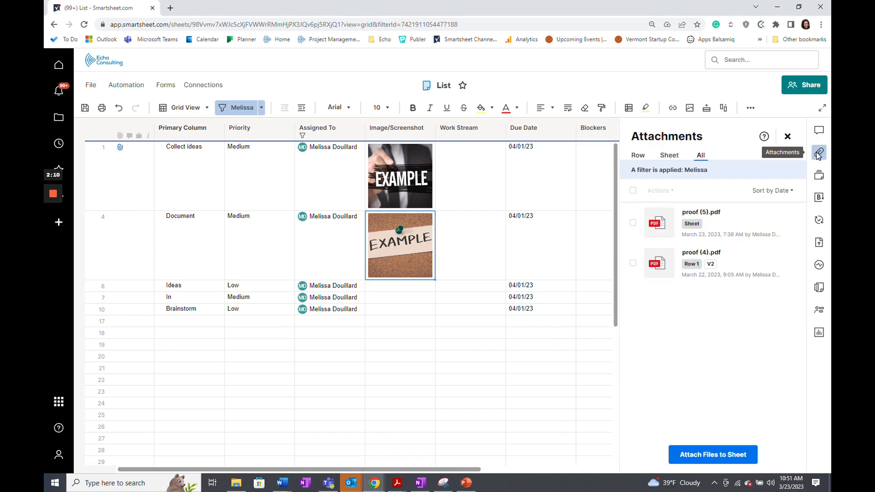
click(667, 157)
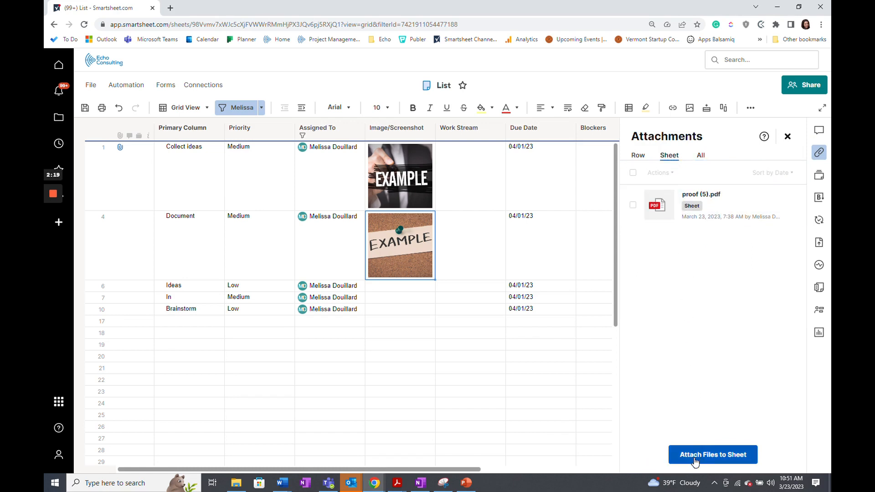
click(711, 458)
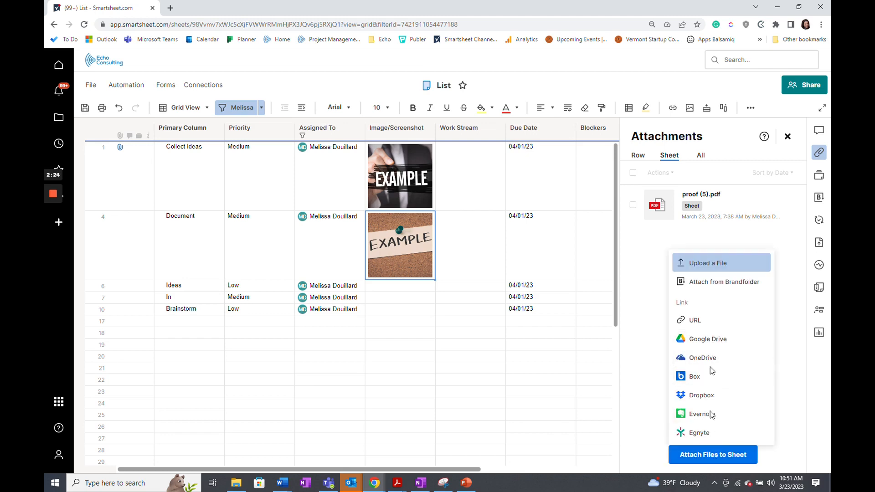
click(704, 264)
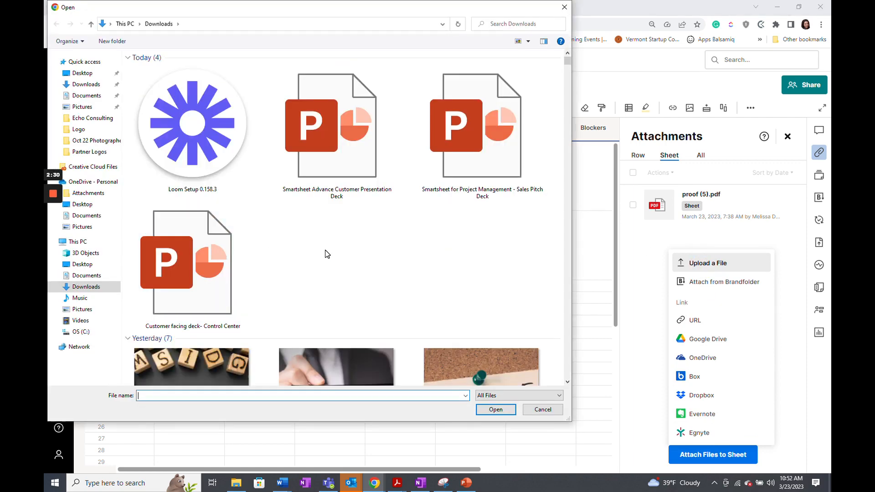
scroll(326, 254, down, 3)
scroll(325, 251, down, 5)
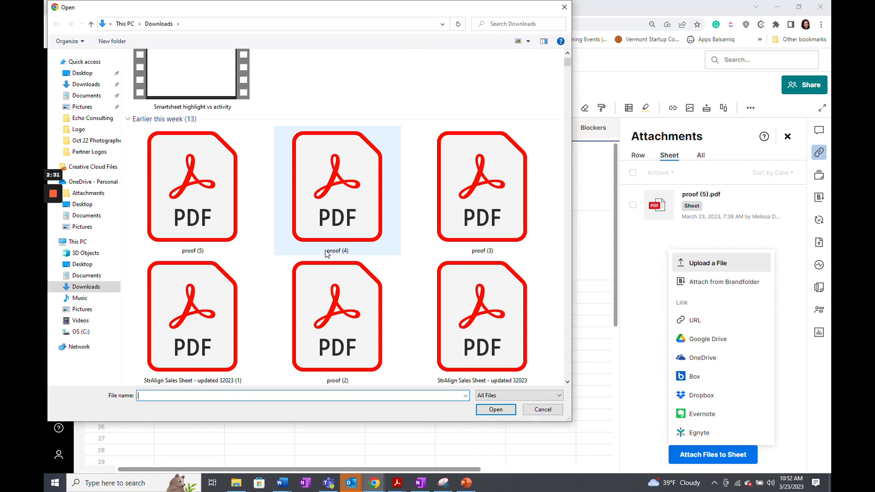
double_click(471, 211)
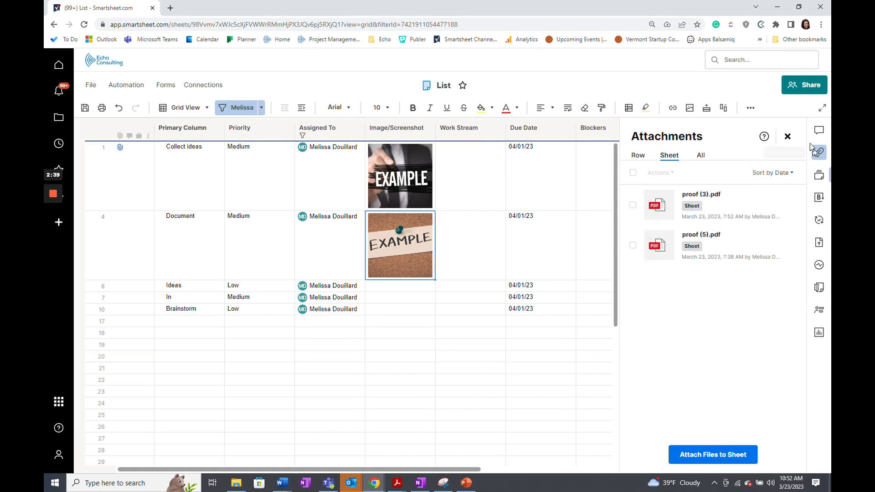
click(787, 137)
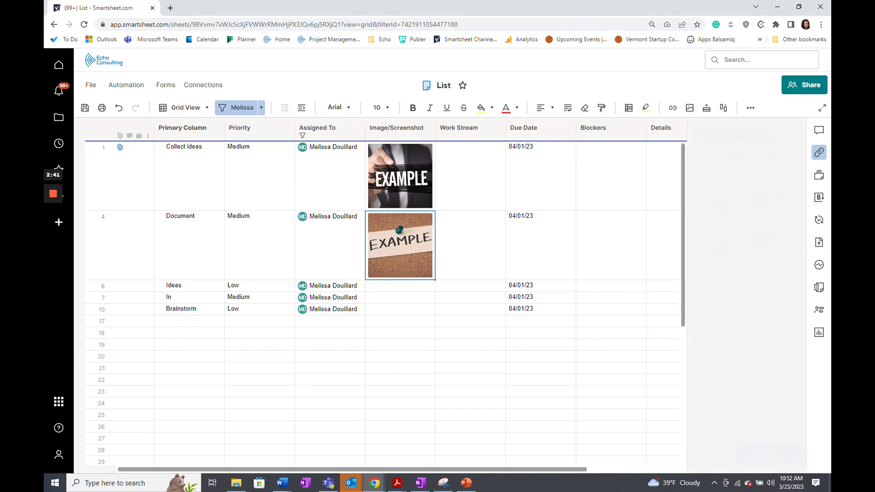
Attach proof (4).pdf from the Downloads folder to row 4, Document
click(138, 157)
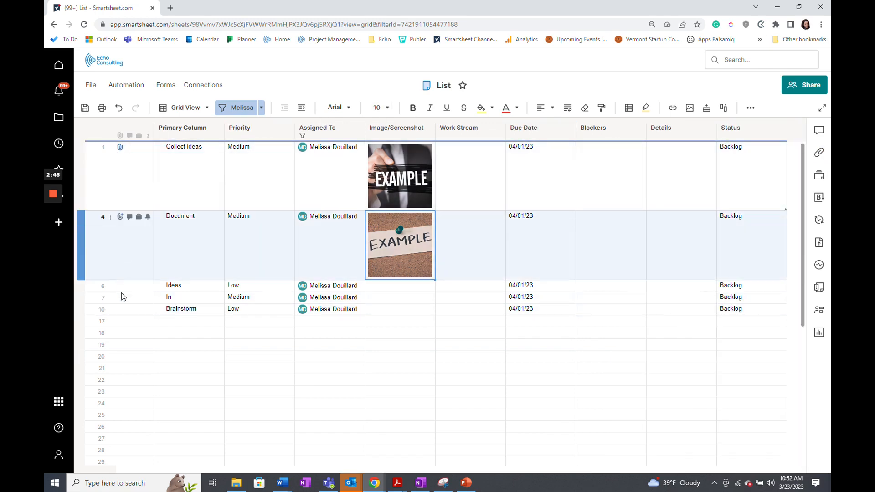
mouse_move(122, 152)
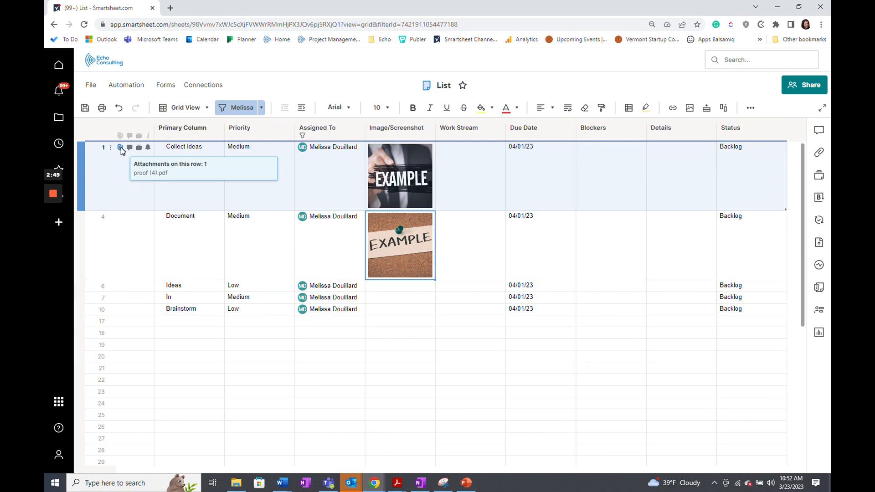
click(119, 255)
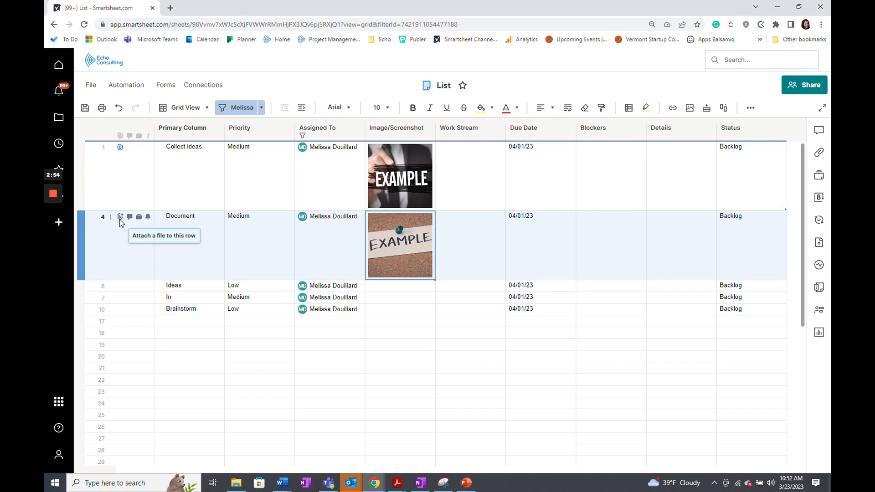
click(120, 218)
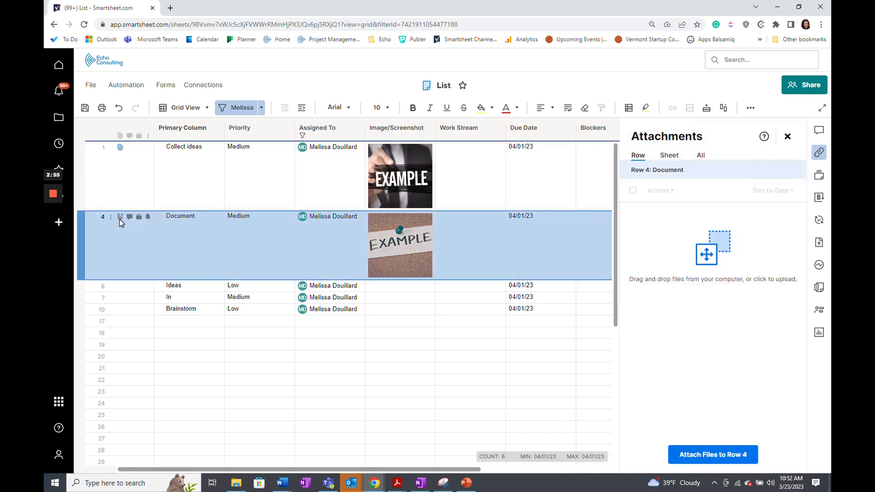
click(714, 455)
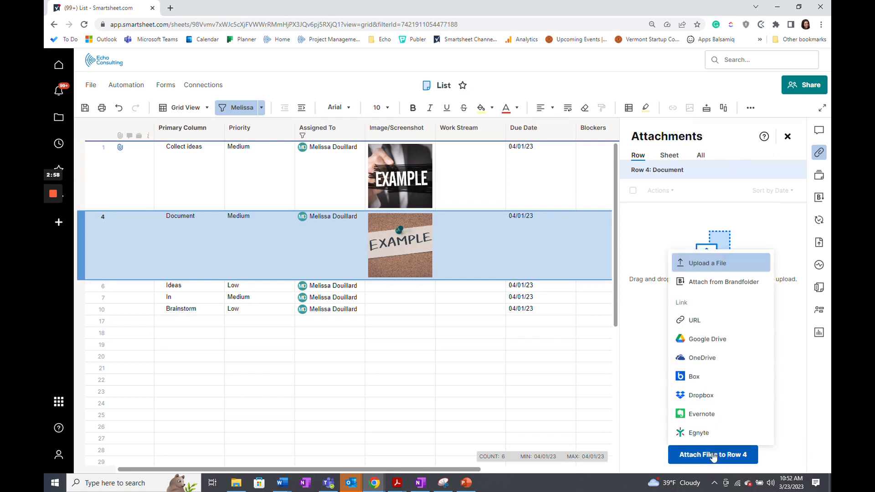
click(717, 267)
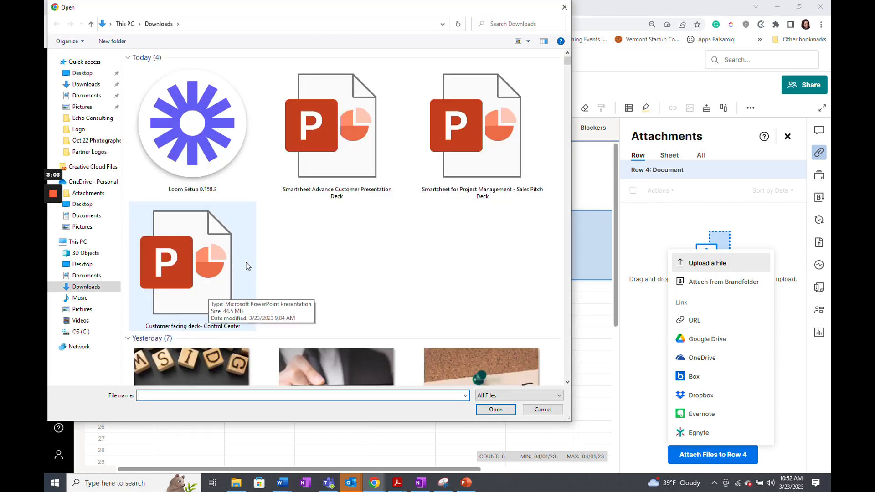
scroll(287, 264, down, 6)
scroll(287, 262, down, 5)
click(309, 228)
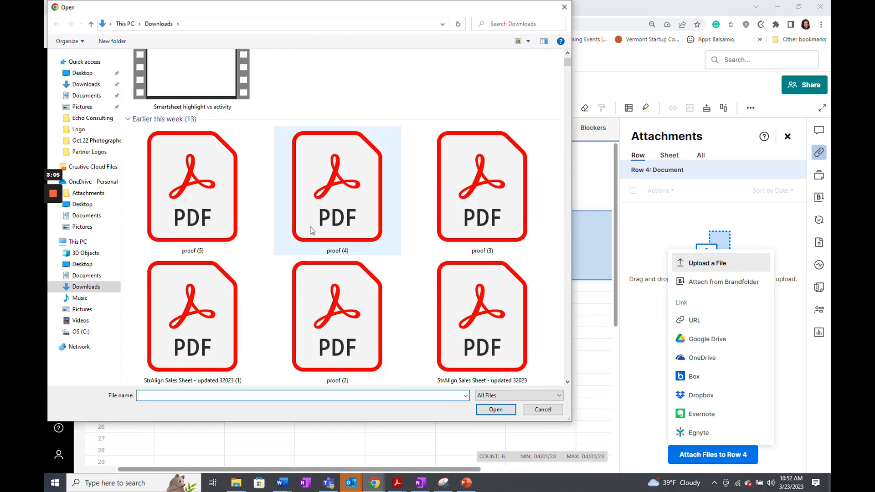
double_click(309, 226)
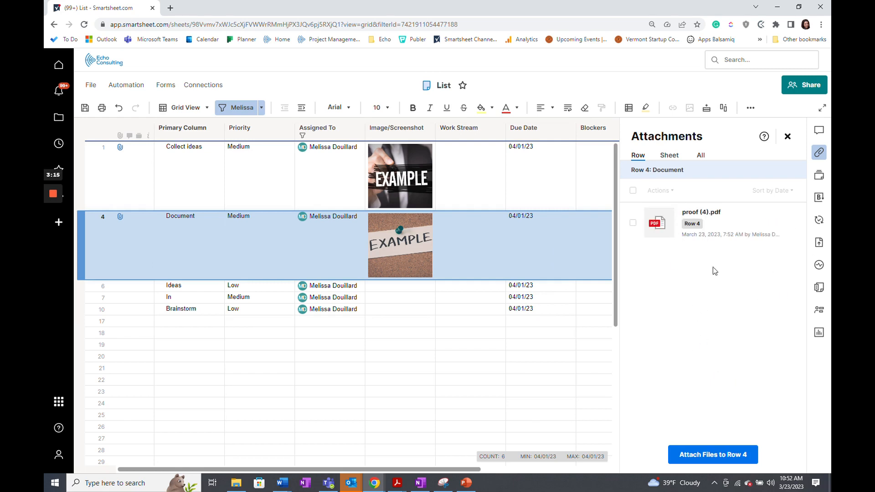
Upload proof (4).pdf as a new version of the row 4 attachment and review its version history
mouse_move(794, 227)
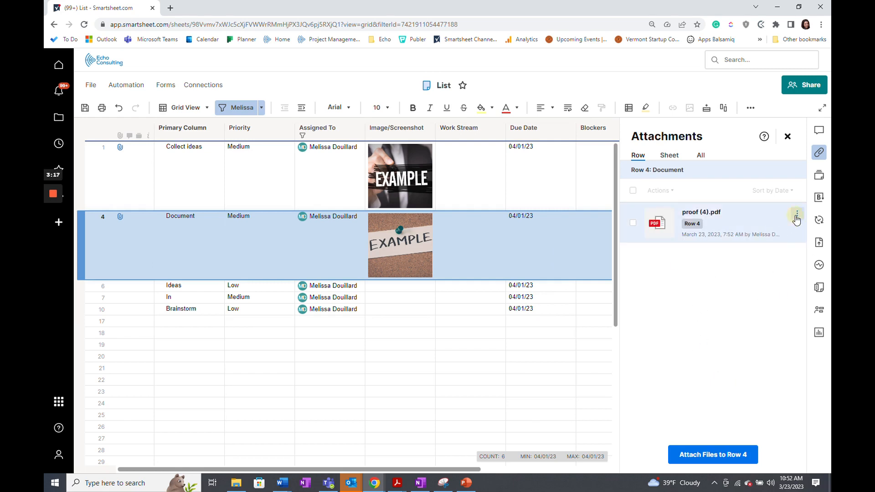
click(796, 217)
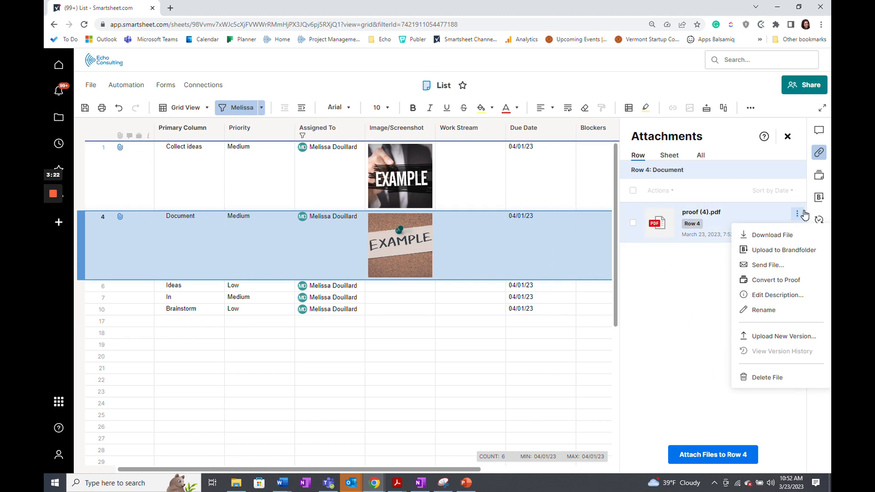
click(763, 340)
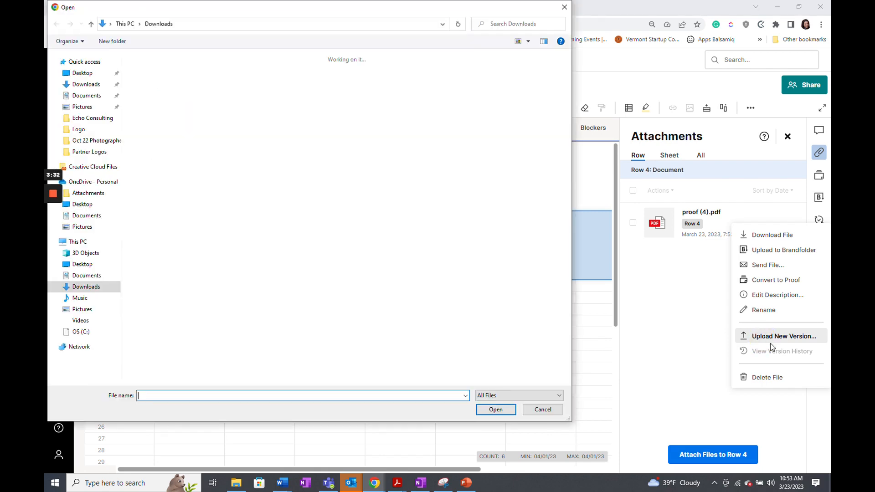
scroll(453, 275, down, 6)
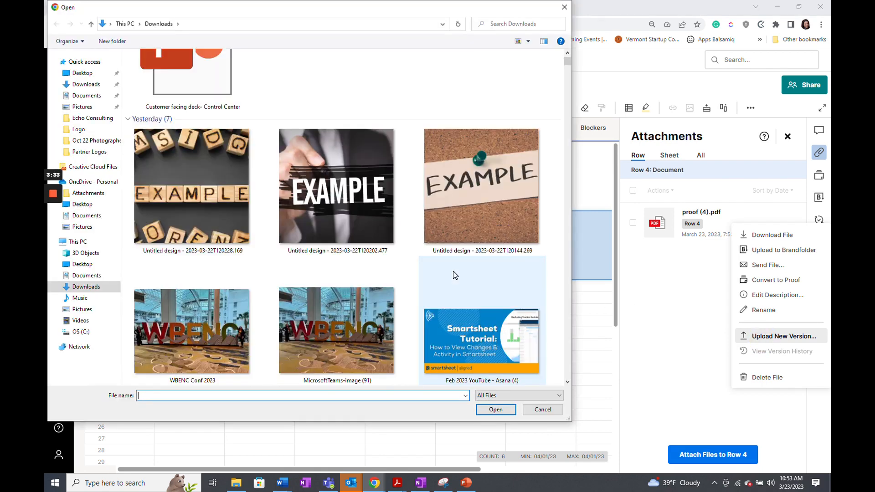
scroll(454, 275, down, 5)
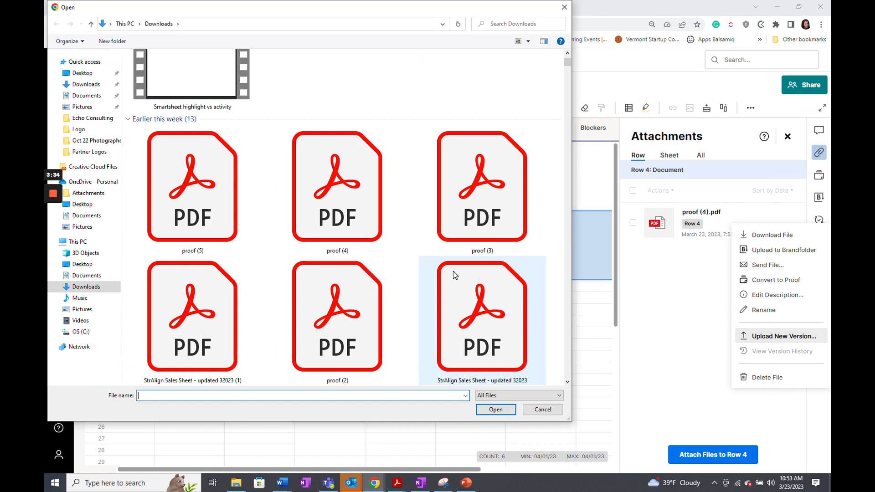
double_click(355, 222)
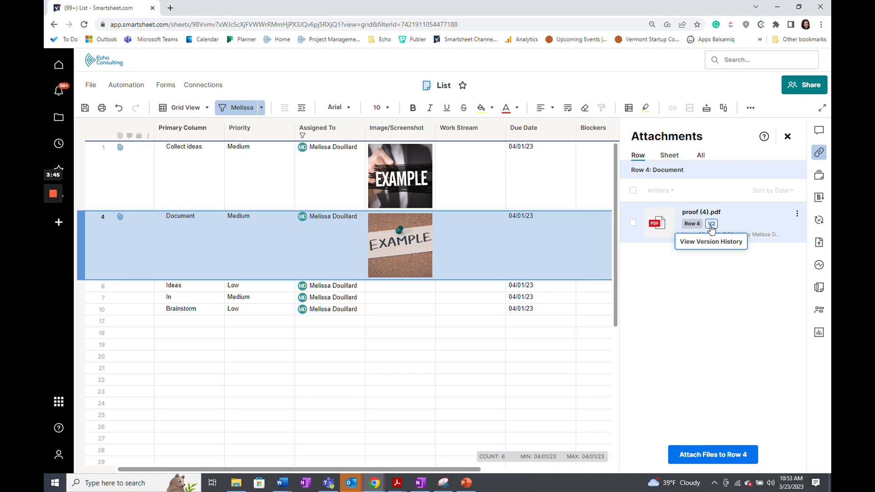
click(711, 225)
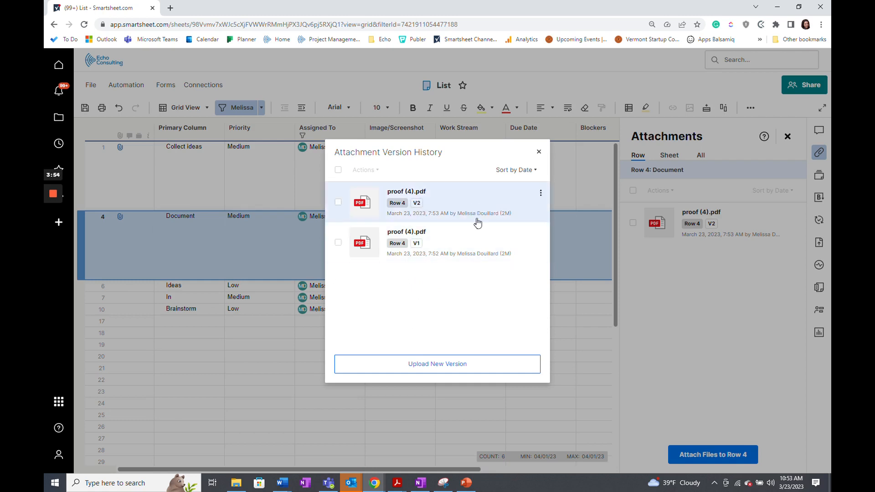
click(538, 154)
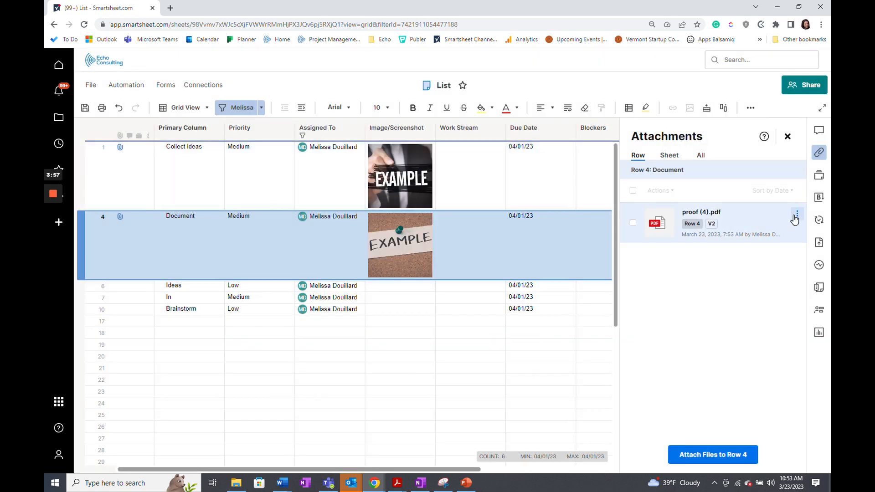
Convert the proof (4).pdf attachment on row 4 to a proof
click(796, 215)
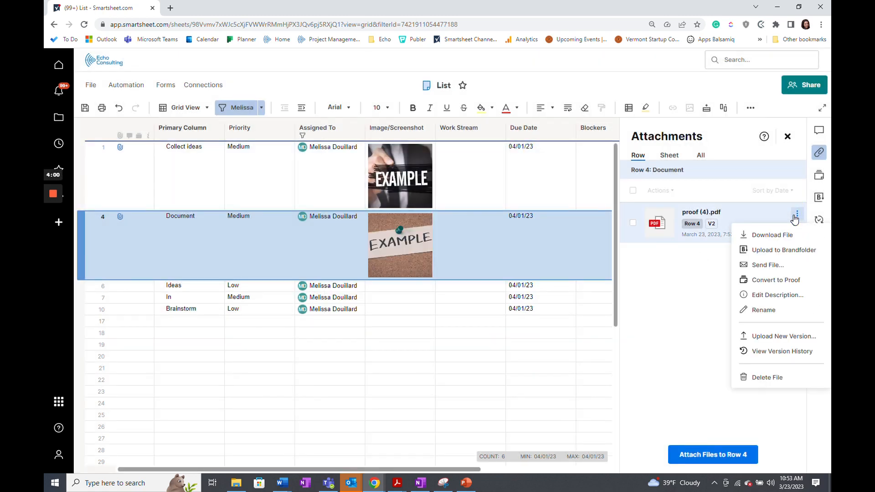
click(764, 280)
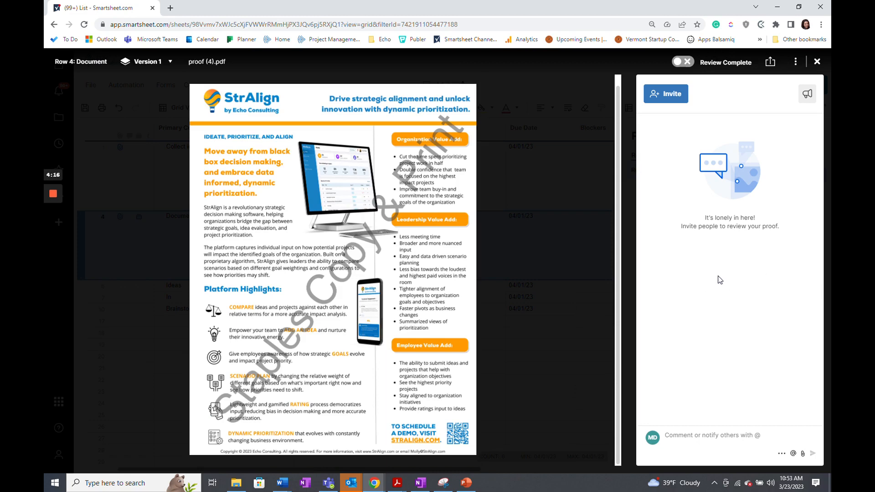
Draw a rectangle annotation around the "Move away from black box decision making" headline block and close the proof
mouse_move(580, 277)
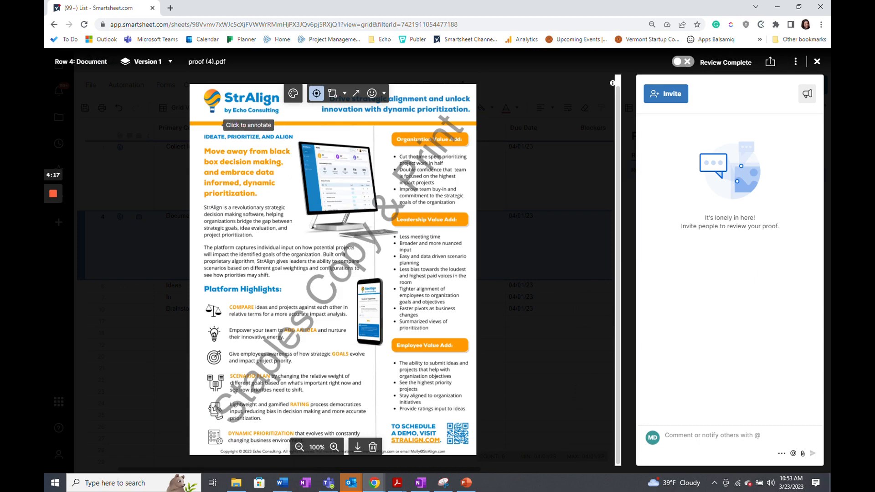
click(332, 93)
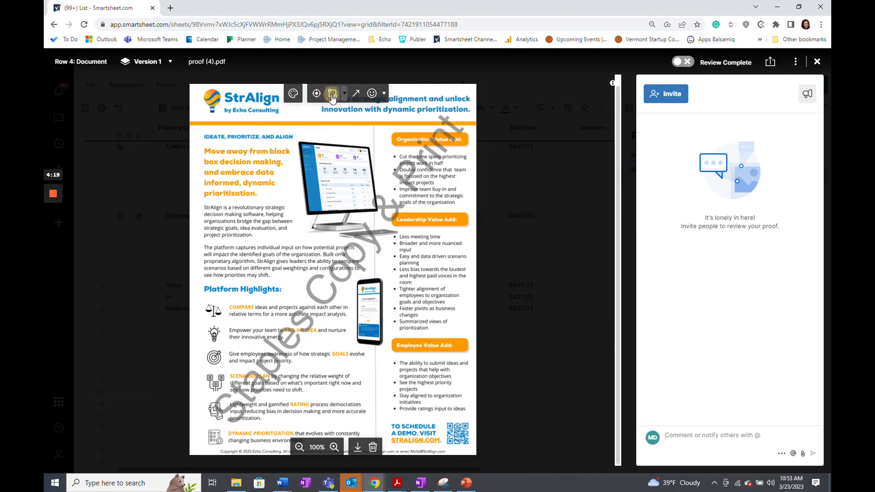
mouse_move(200, 126)
mouse_down()
mouse_move(271, 204)
mouse_move(312, 197)
mouse_up()
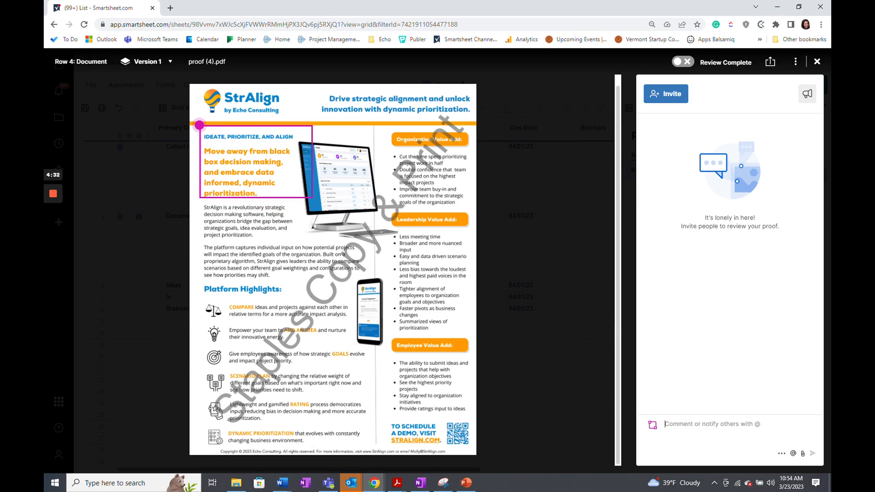
click(817, 61)
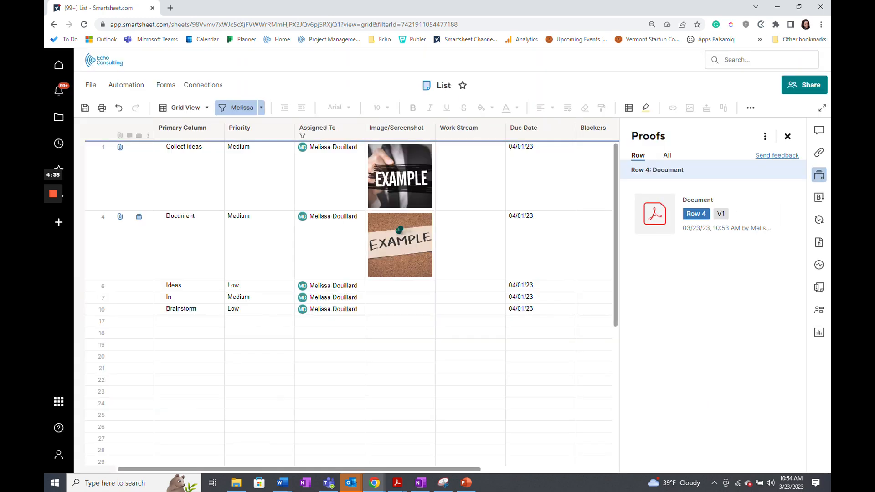
mouse_move(52, 232)
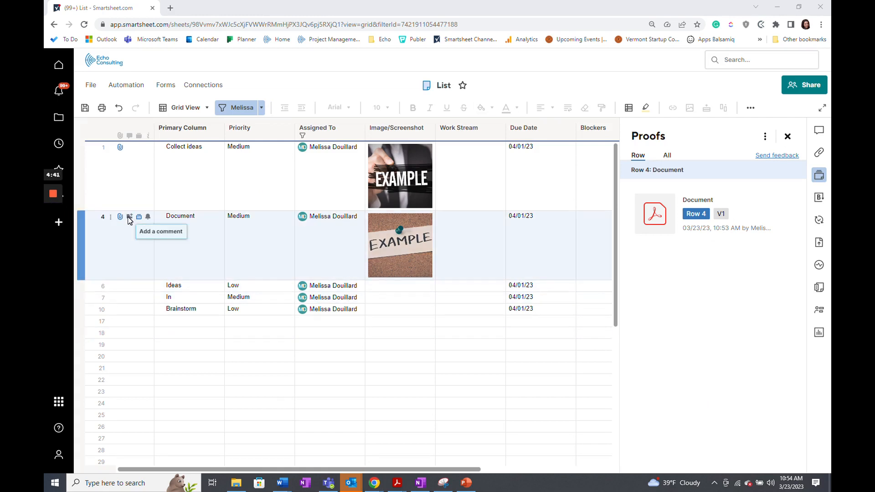
Start a comment on row 4, Document, examine its attachment sources including file upload, and dismiss the file chooser without attaching anything
click(128, 218)
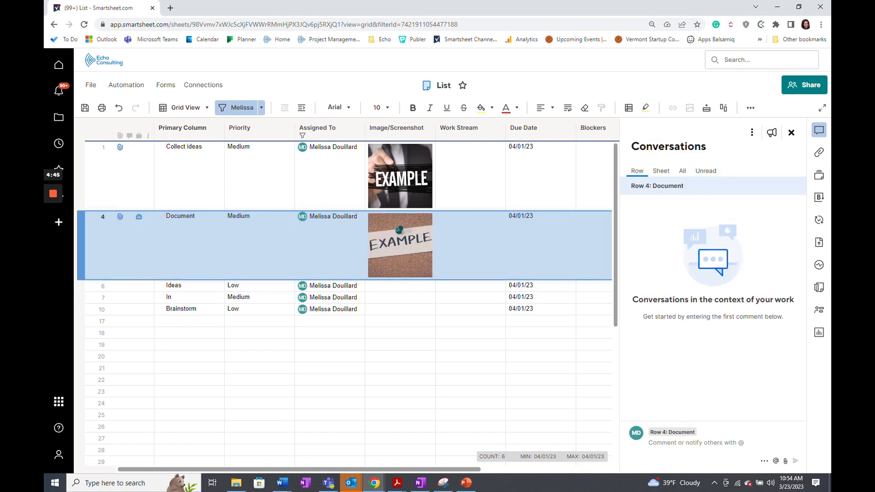
click(670, 448)
click(786, 463)
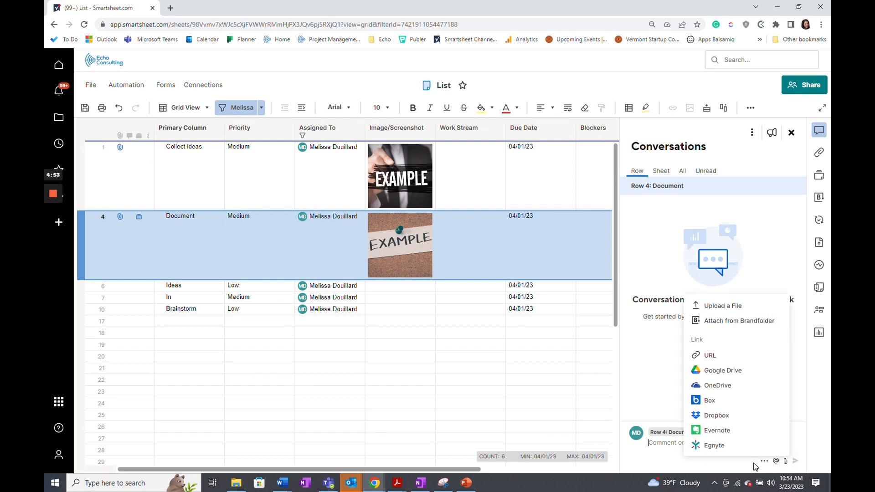
click(738, 306)
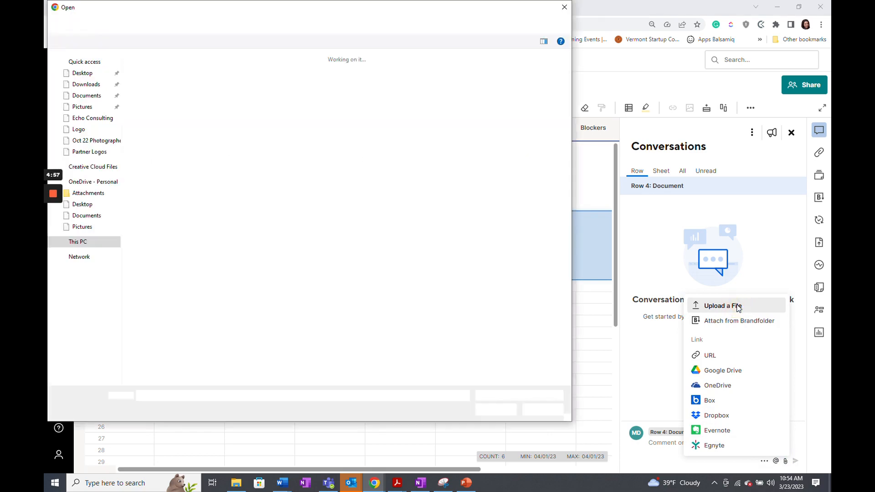
click(565, 11)
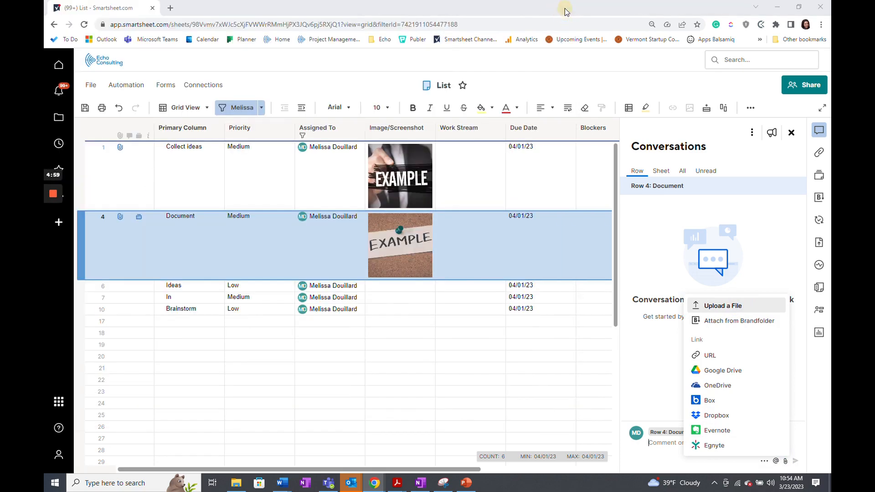
click(791, 134)
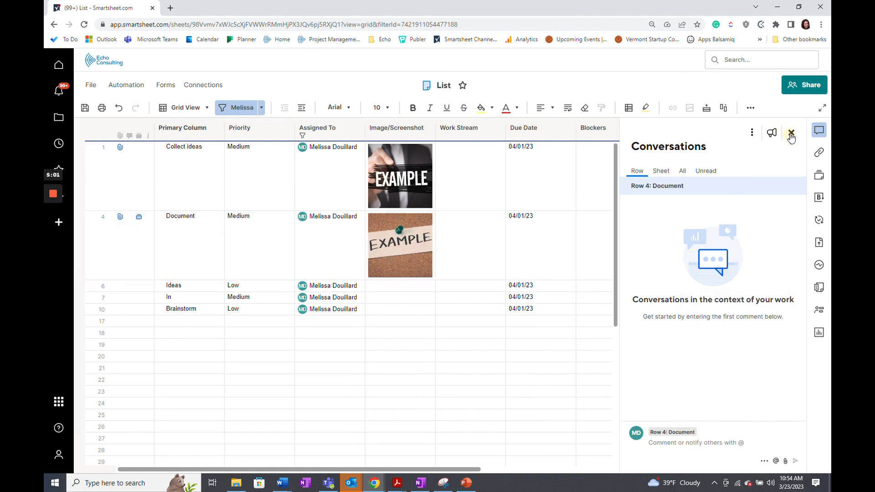
mouse_move(53, 229)
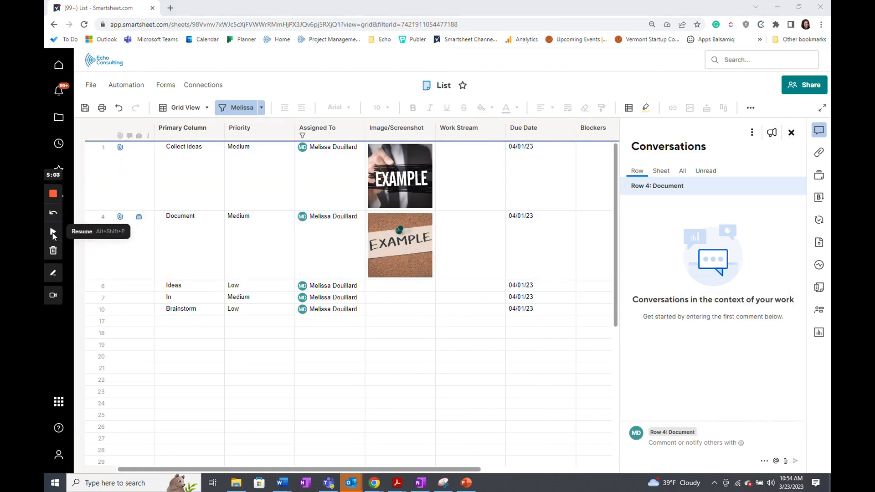